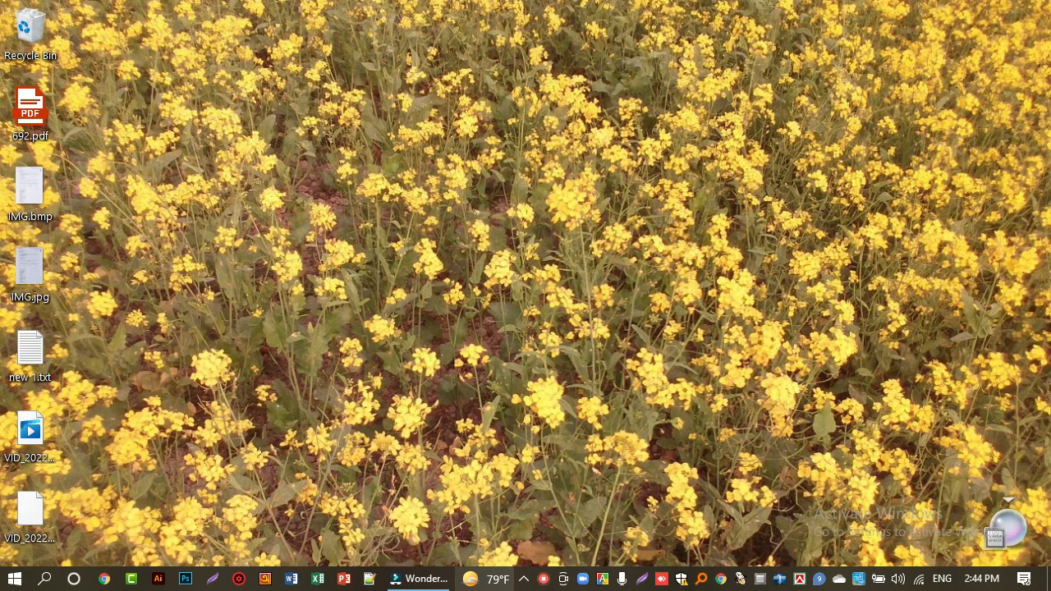
Step: Create a blank presentation in PowerPoint and replace its title slide with a single blank-layout slide
{"action": "left_click", "coordinate": [343, 581]}
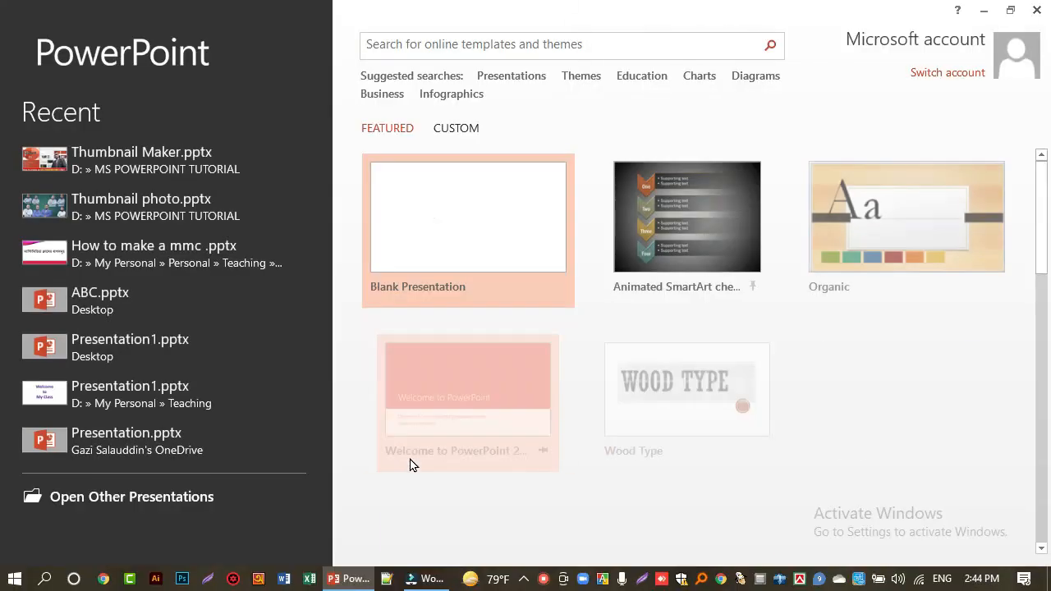
{"action": "left_click", "coordinate": [493, 252]}
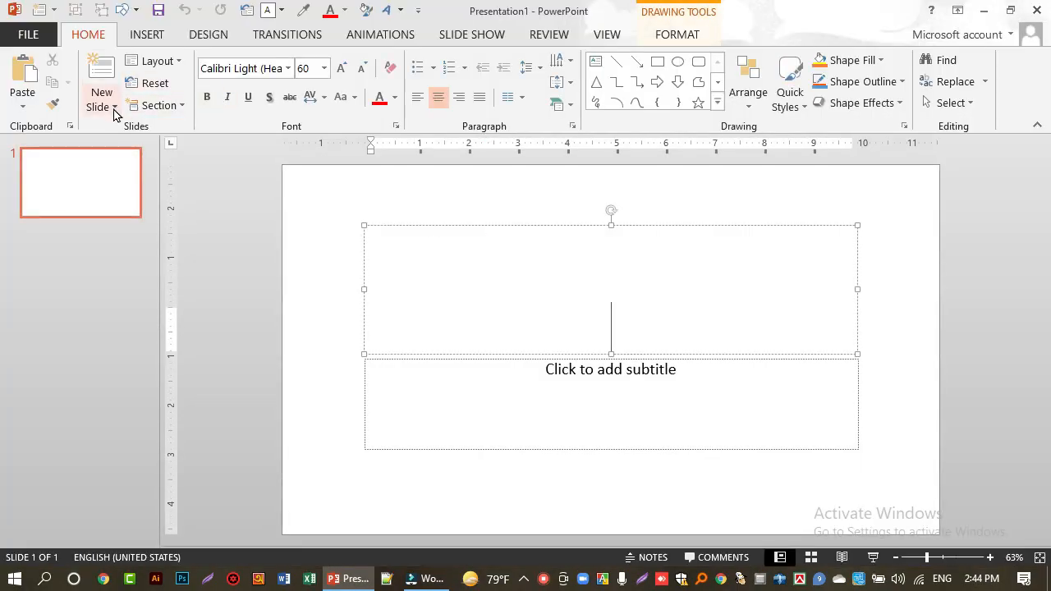
{"action": "left_click", "coordinate": [115, 109]}
{"action": "left_click", "coordinate": [136, 355]}
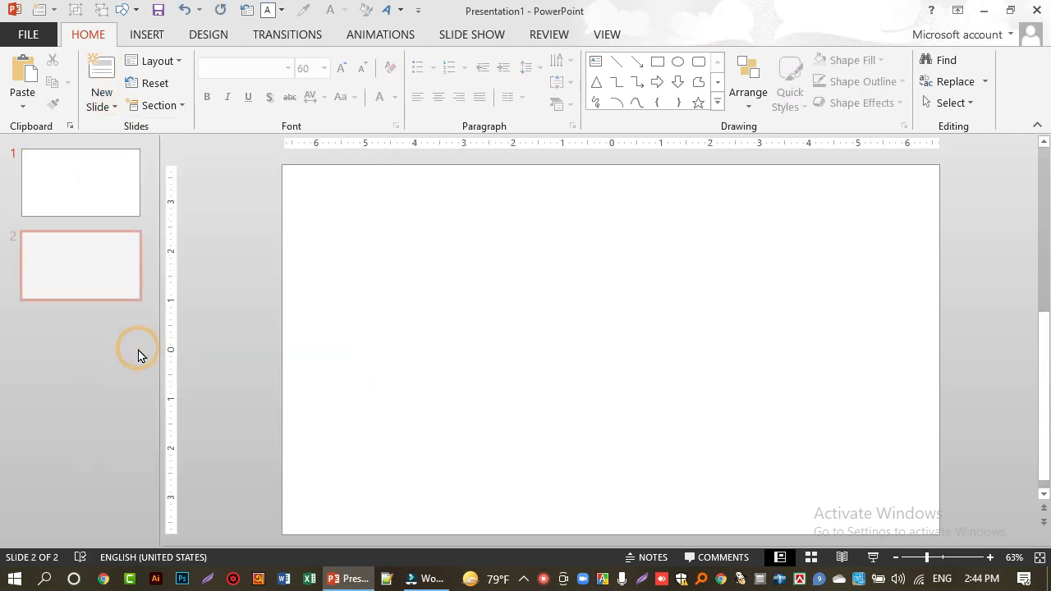
{"action": "left_click", "coordinate": [72, 176]}
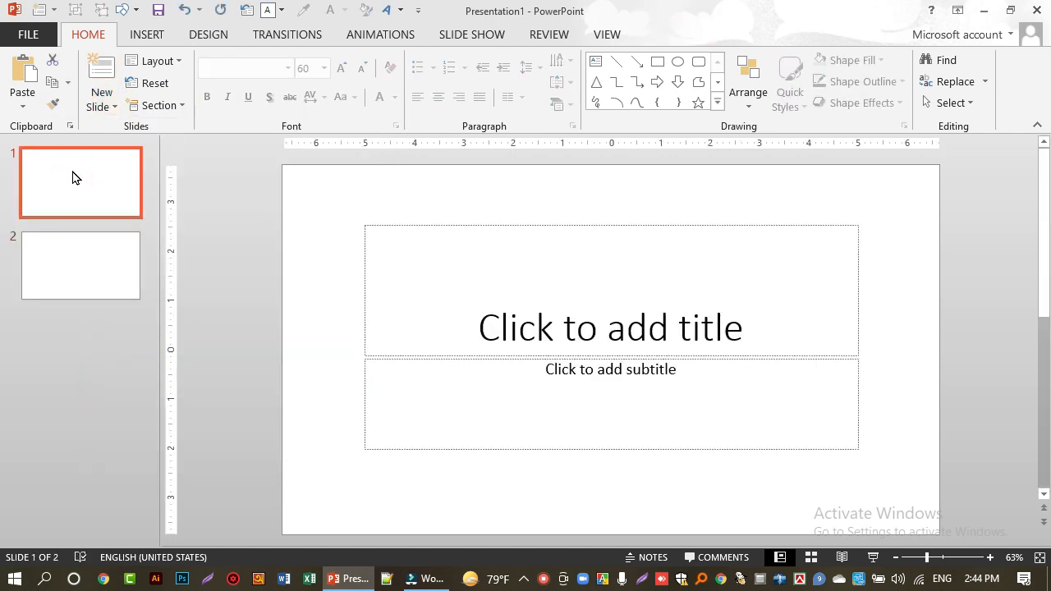
{"action": "key", "text": "Delete"}
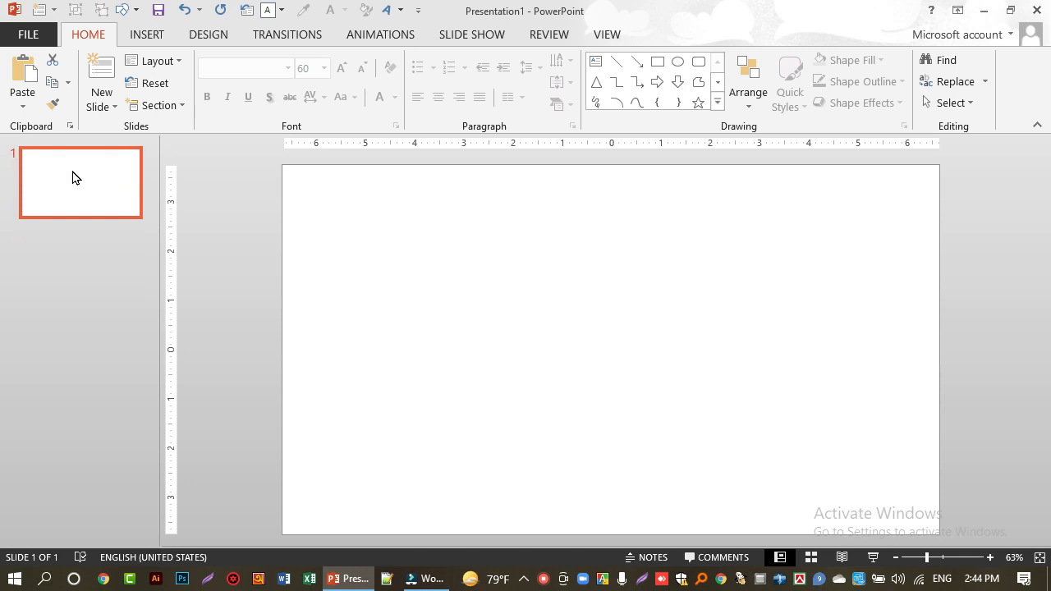
{"action": "left_click", "coordinate": [84, 284]}
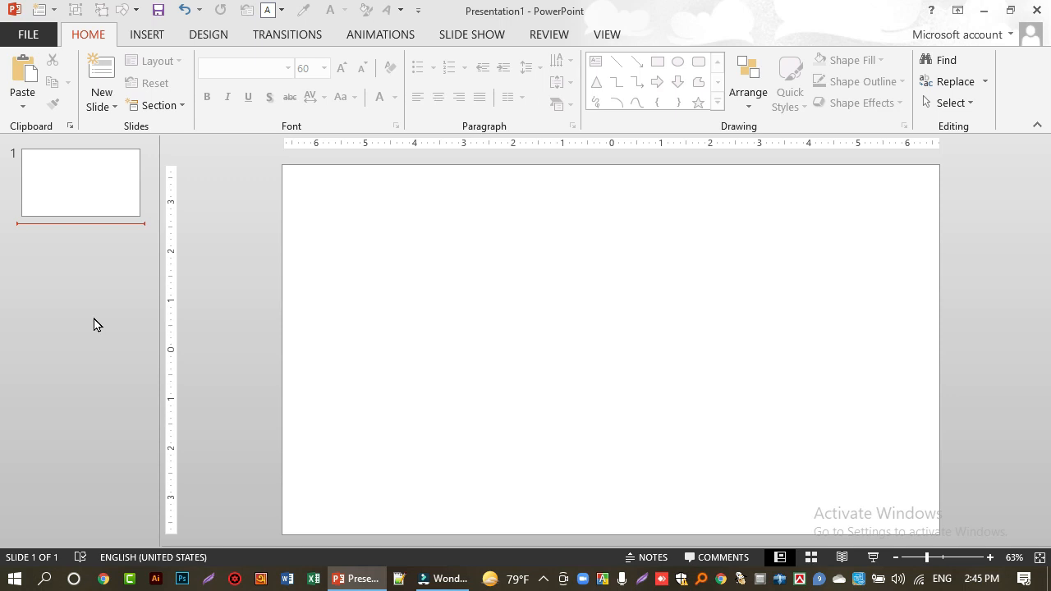
Step: Examine the online video insertion options for the blank slide, including the YouTube search, and close them
{"action": "left_click", "coordinate": [145, 36]}
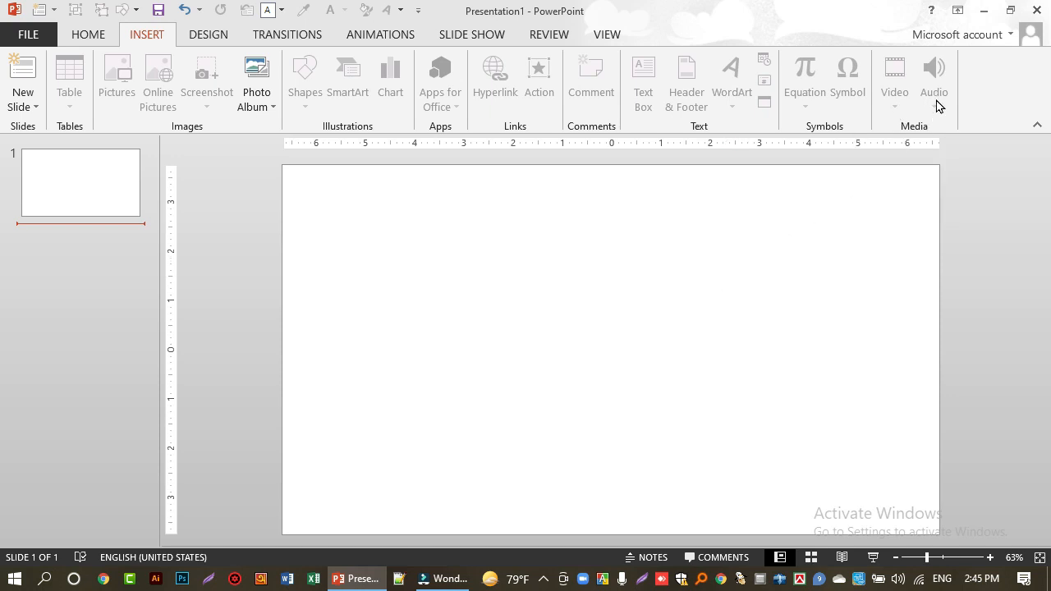
{"action": "left_click", "coordinate": [585, 290]}
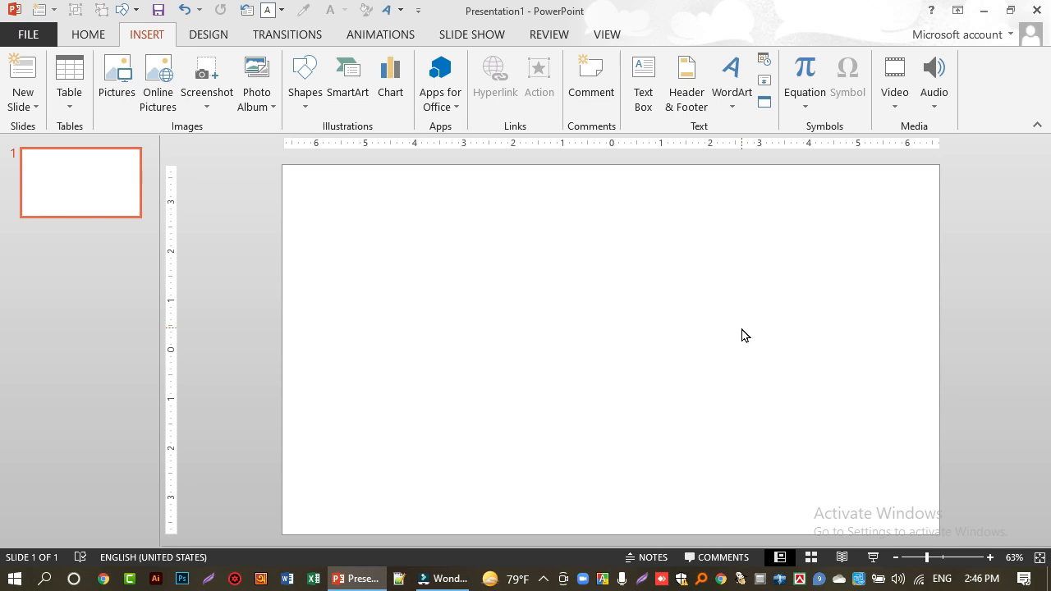
{"action": "left_click", "coordinate": [895, 105]}
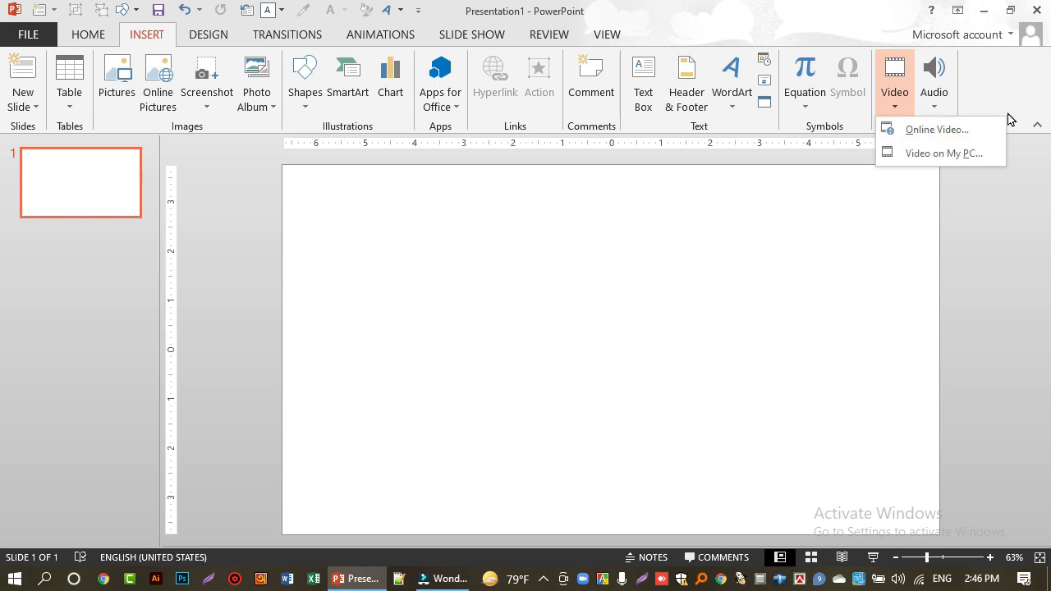
{"action": "left_click", "coordinate": [946, 131]}
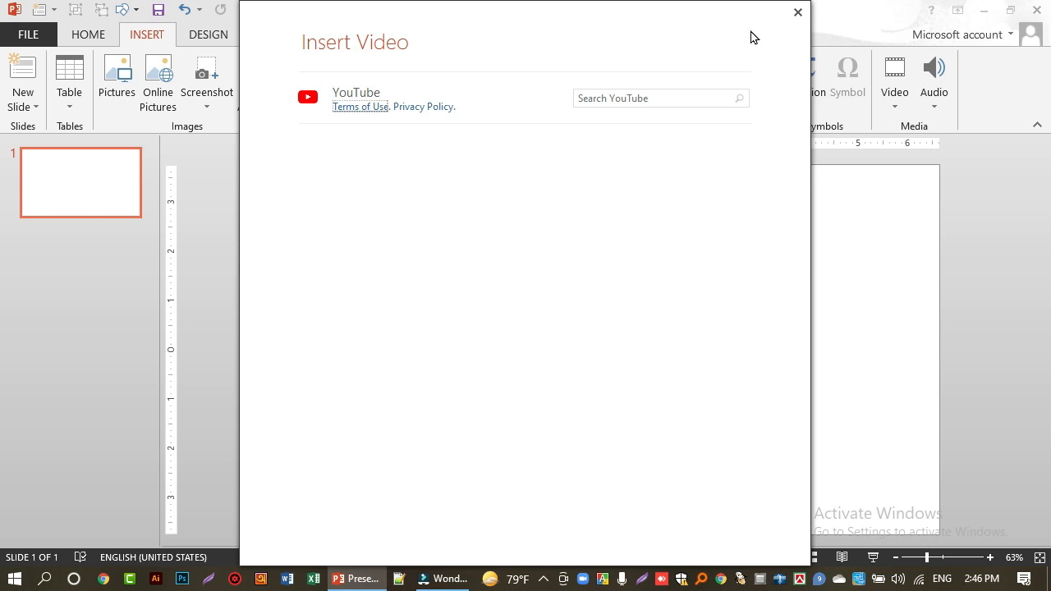
{"action": "left_click", "coordinate": [799, 14]}
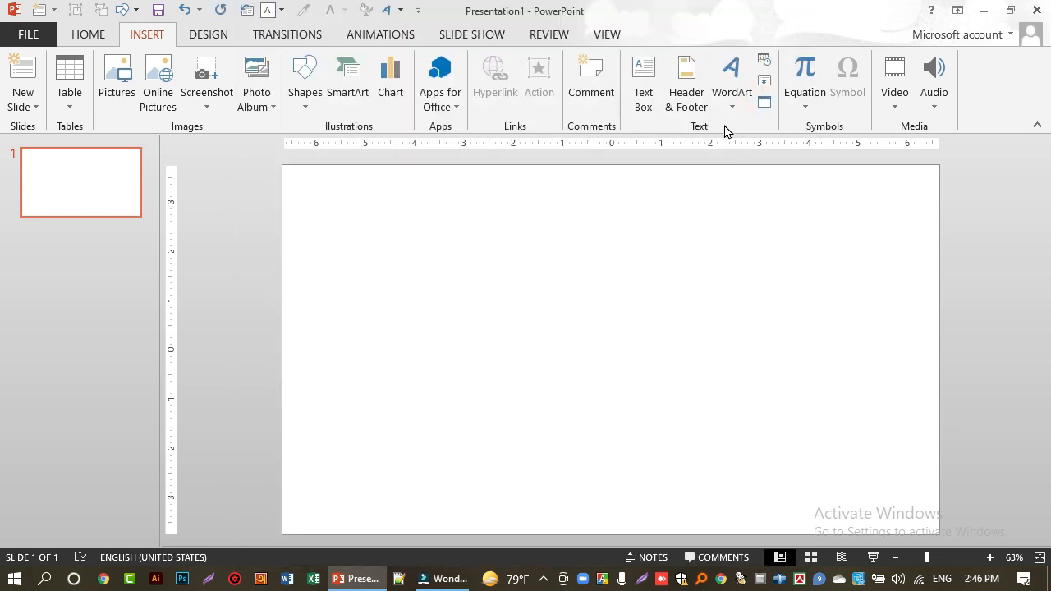
Step: Insert the video Capture_20210613.mp4 from the computer's YouCam folder onto the slide and briefly preview its playback
{"action": "left_click", "coordinate": [895, 108]}
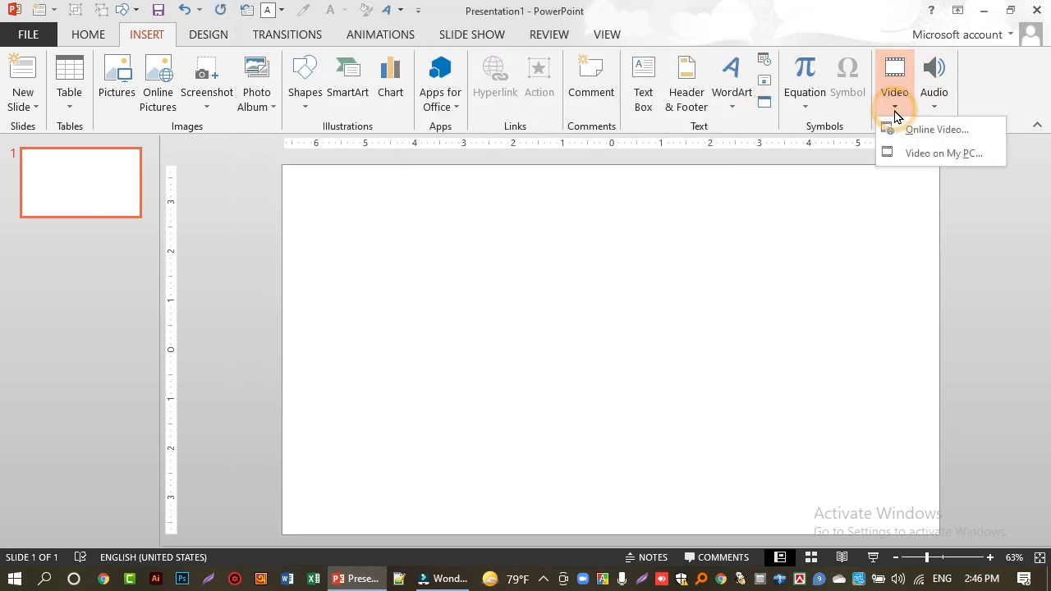
{"action": "left_click", "coordinate": [921, 161]}
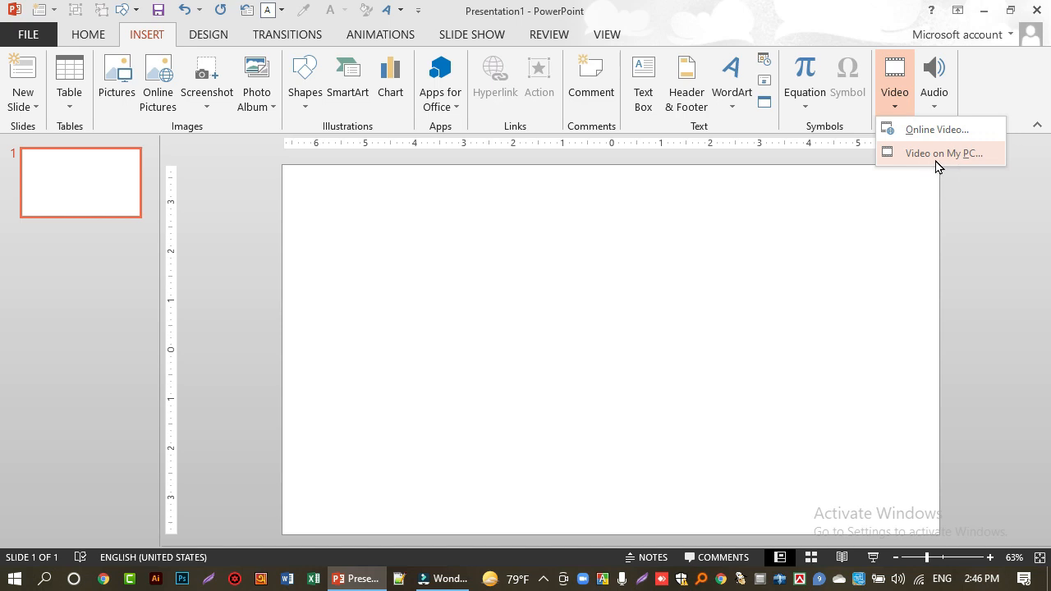
{"action": "left_click", "coordinate": [967, 157]}
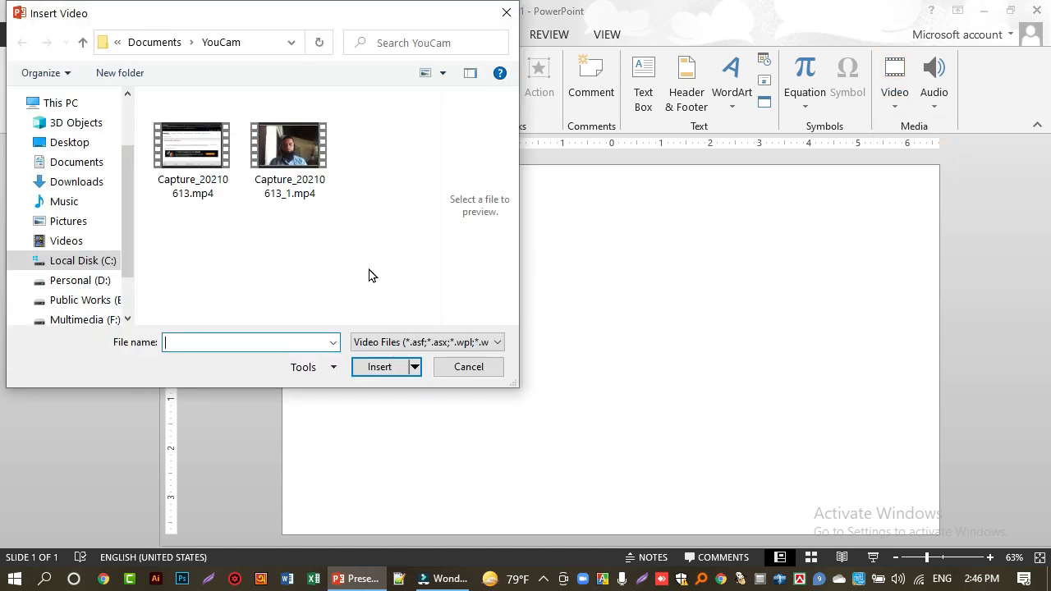
{"action": "left_click", "coordinate": [213, 199]}
{"action": "left_click", "coordinate": [390, 370]}
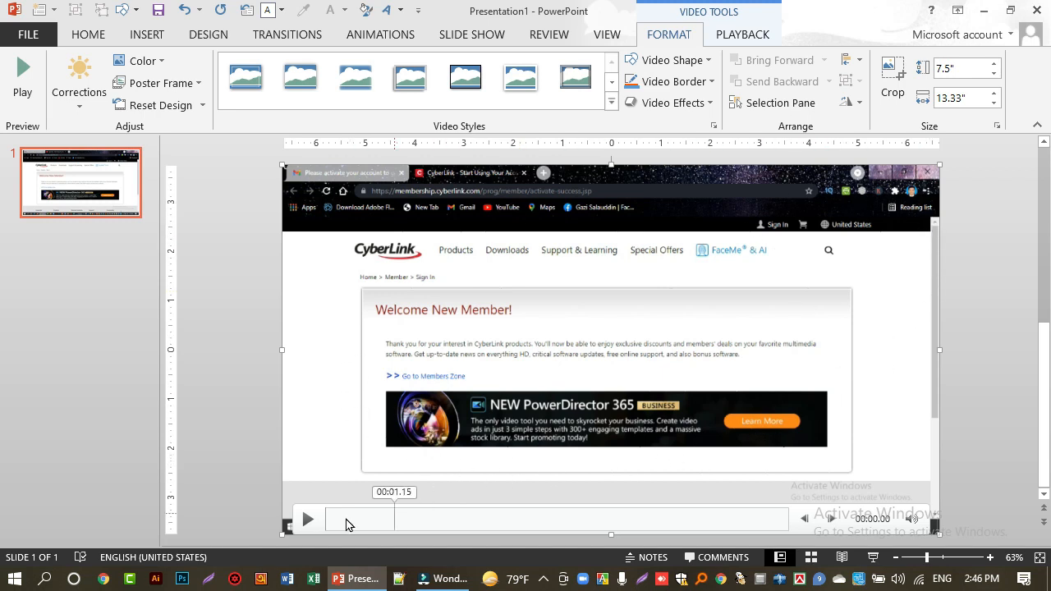
{"action": "left_click", "coordinate": [305, 528]}
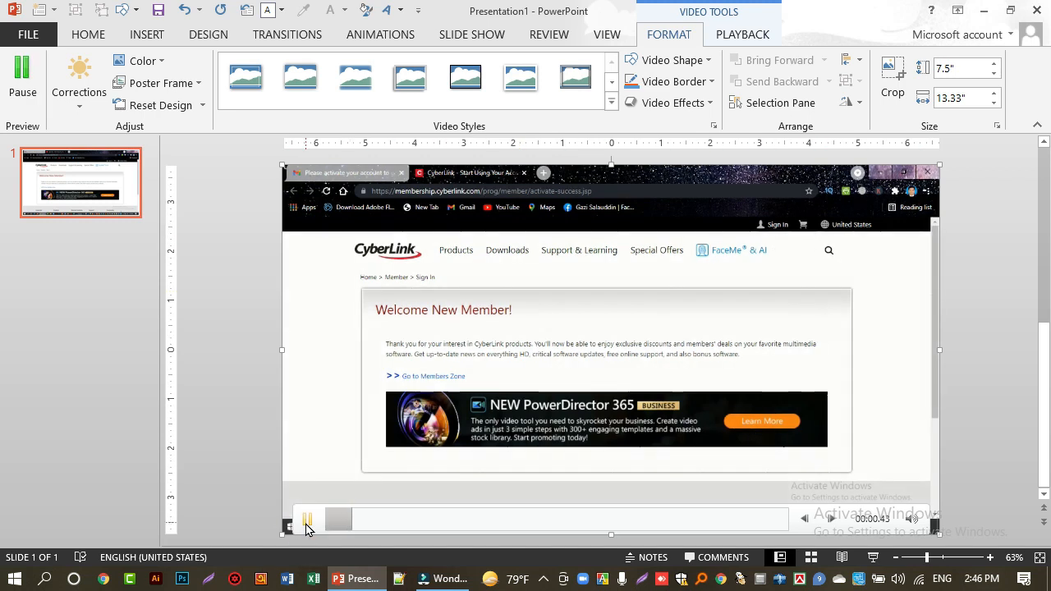
{"action": "left_click", "coordinate": [306, 522]}
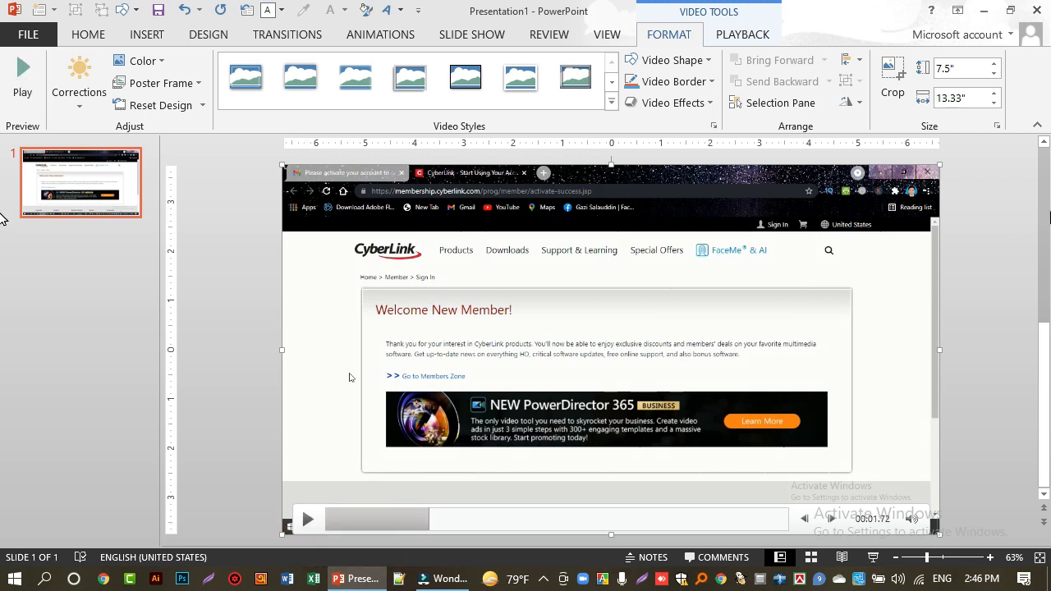
Step: Shrink the video to about 6.48" high by 11.52" wide within the slide, and delete it
{"action": "left_click_drag", "start_coordinate": [938, 165], "coordinate": [850, 215]}
{"action": "left_click_drag", "start_coordinate": [709, 233], "coordinate": [744, 216]}
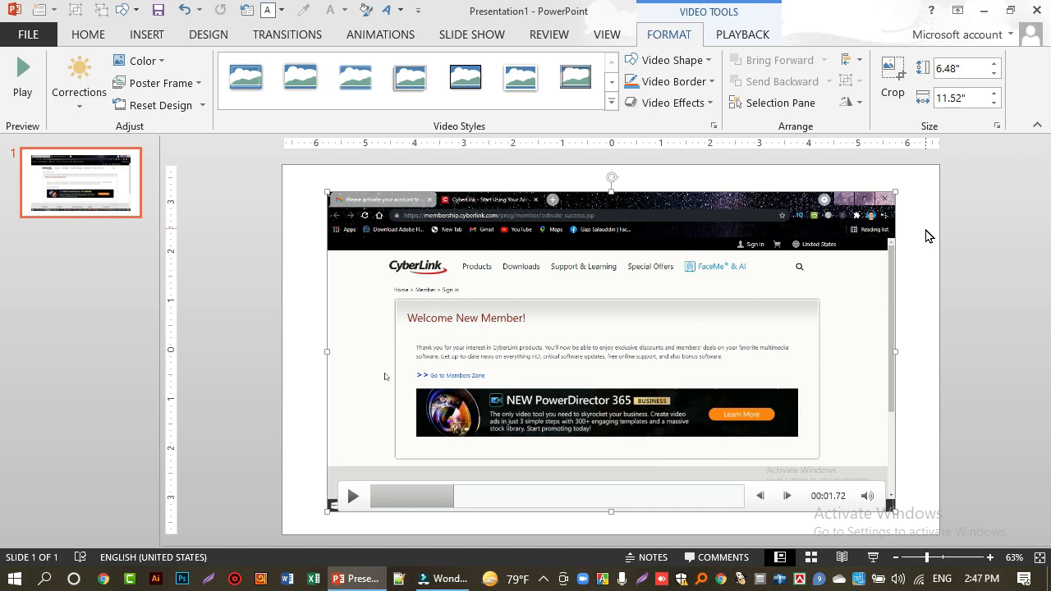
{"action": "key", "text": "Delete"}
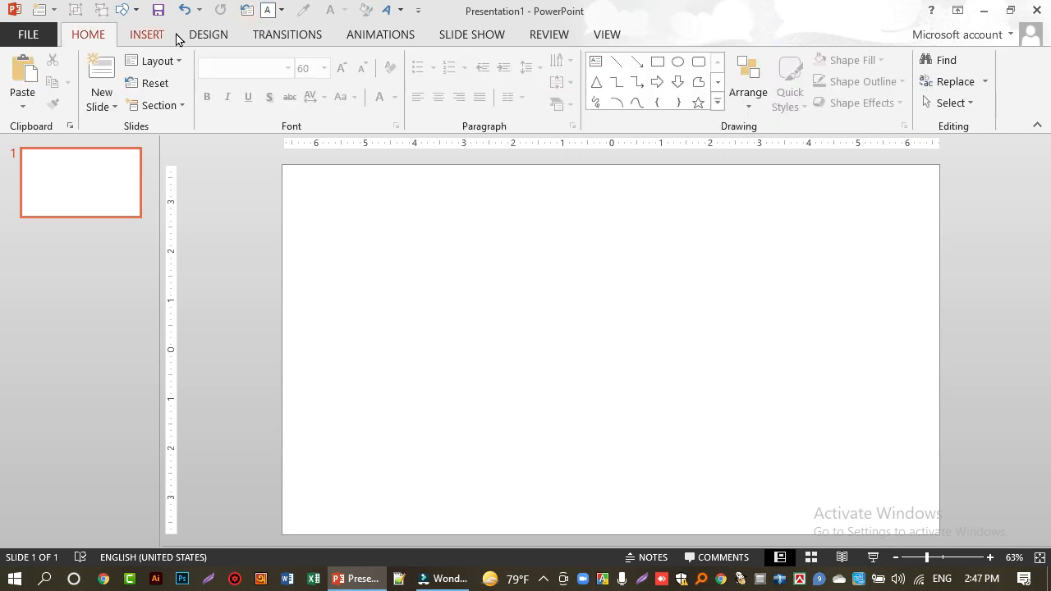
Step: Try to insert online audio, choose to work offline, and cancel the audio file selection
{"action": "left_click", "coordinate": [148, 36]}
{"action": "left_click", "coordinate": [930, 109]}
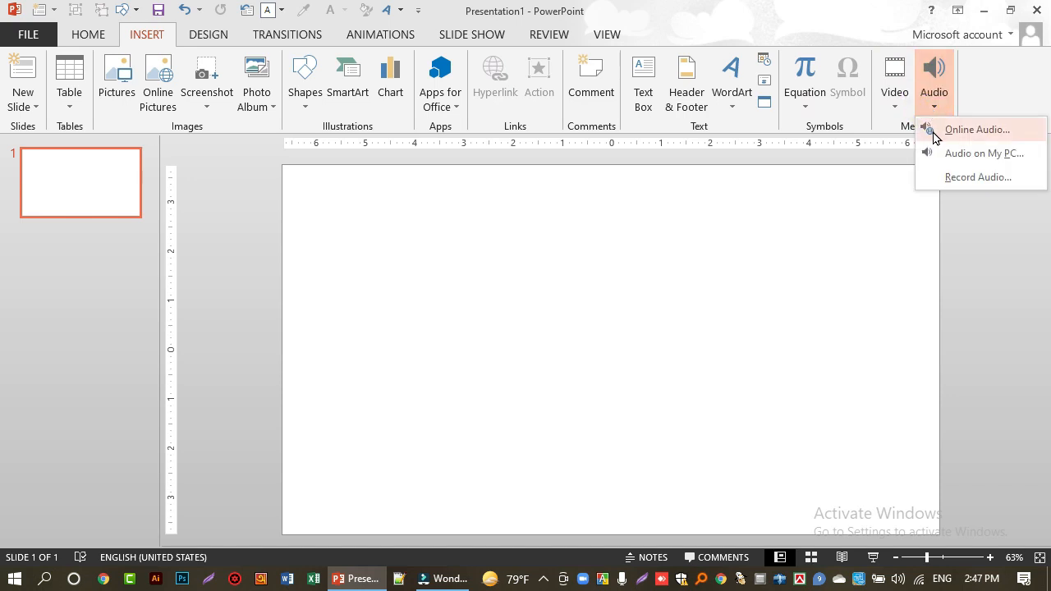
{"action": "left_click", "coordinate": [968, 129]}
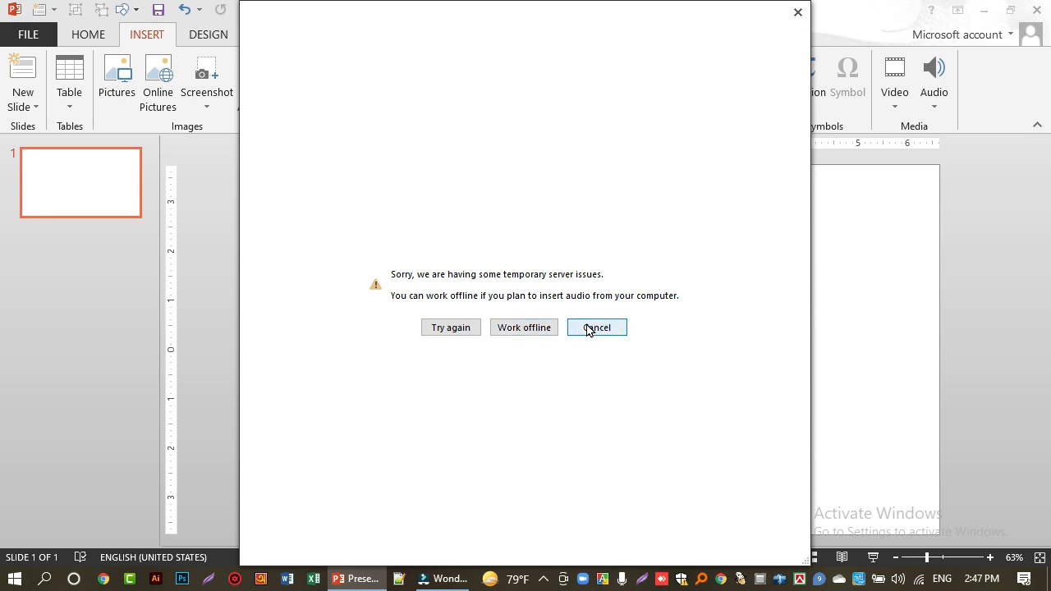
{"action": "left_click", "coordinate": [520, 328]}
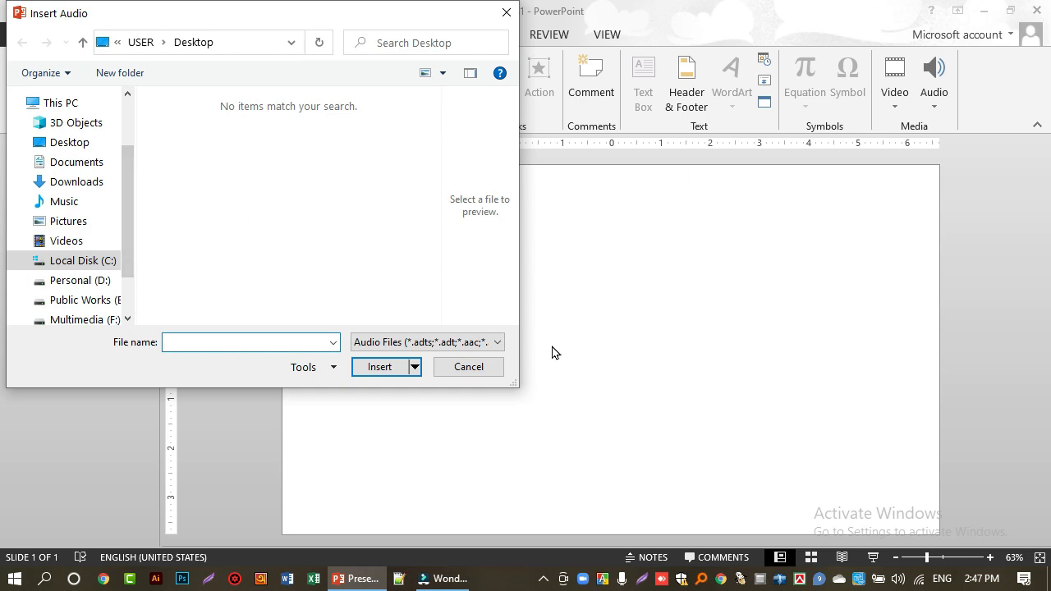
{"action": "left_click", "coordinate": [469, 367]}
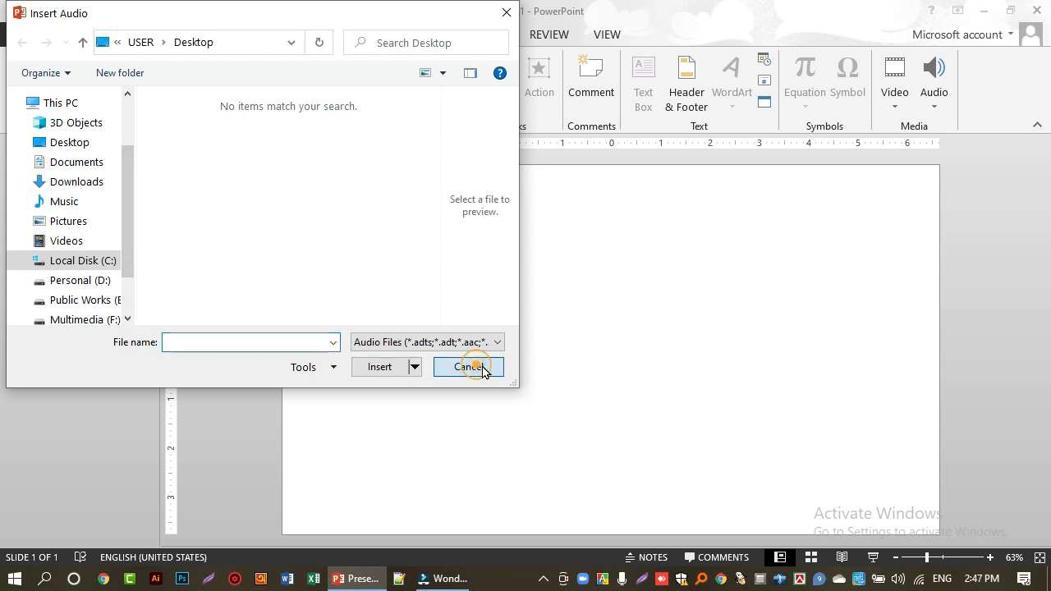
{"action": "left_click", "coordinate": [934, 111]}
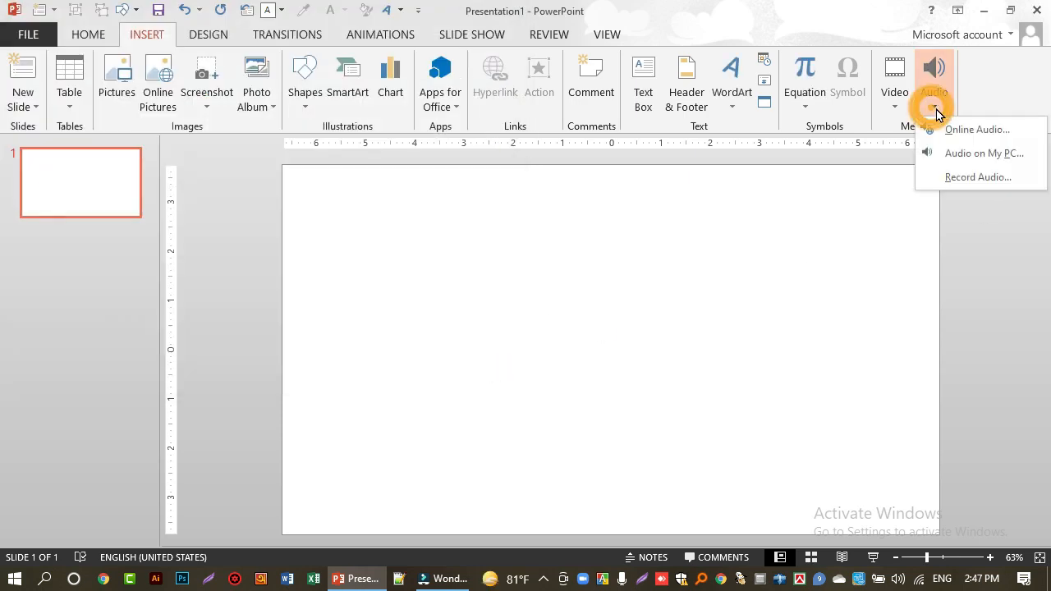
{"action": "left_click", "coordinate": [972, 162]}
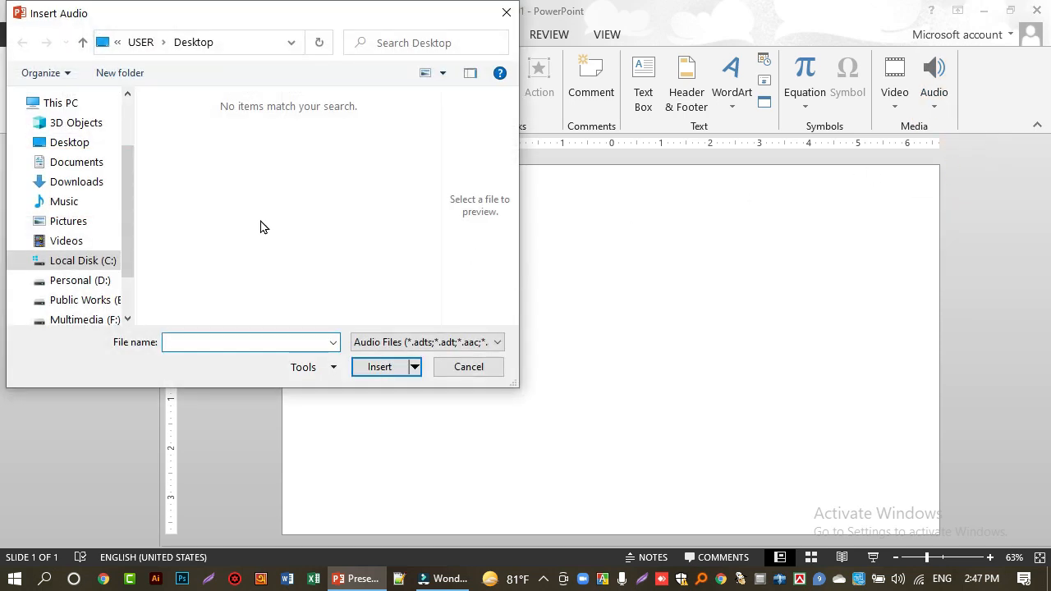
{"action": "left_click", "coordinate": [469, 366]}
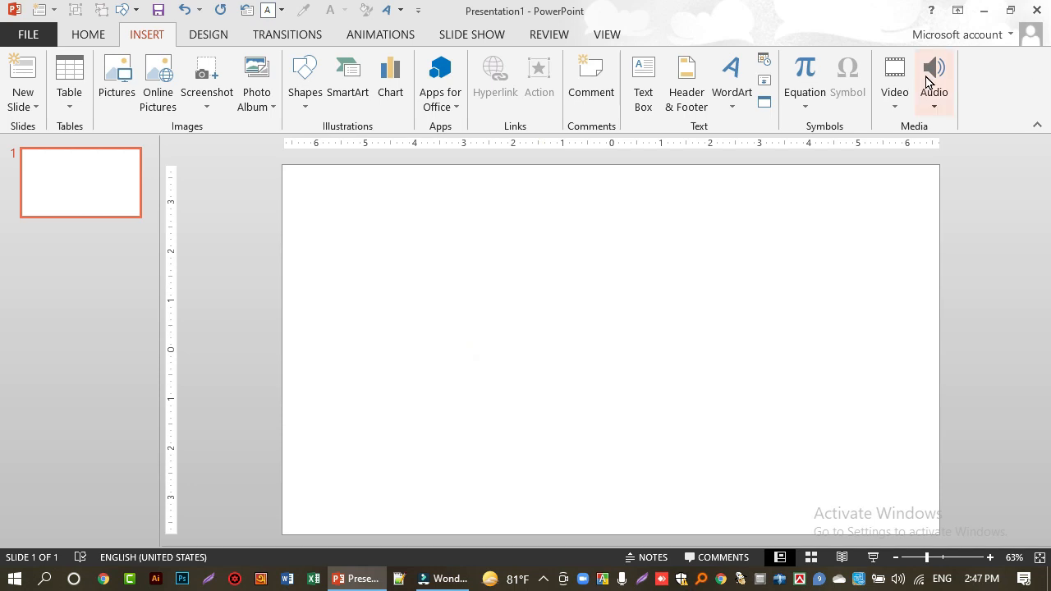
Step: Look for an audio file to insert from the OpenBoard and MEmu Music folders under Music, and check the supported audio file types
{"action": "left_click", "coordinate": [928, 80]}
{"action": "left_click", "coordinate": [970, 156]}
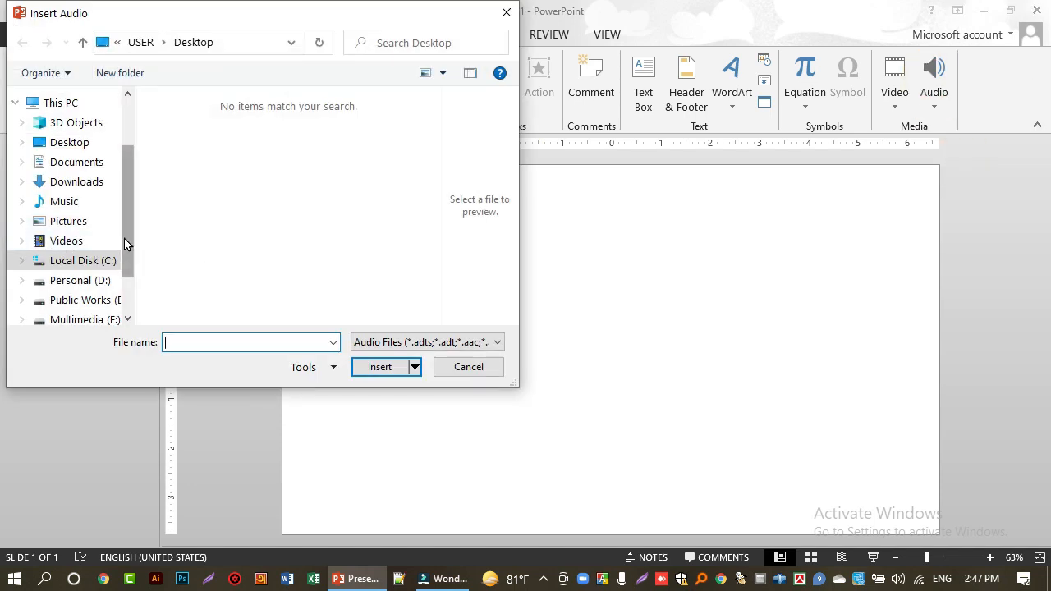
{"action": "left_click_drag", "start_coordinate": [124, 238], "coordinate": [127, 223]}
{"action": "left_click", "coordinate": [56, 233]}
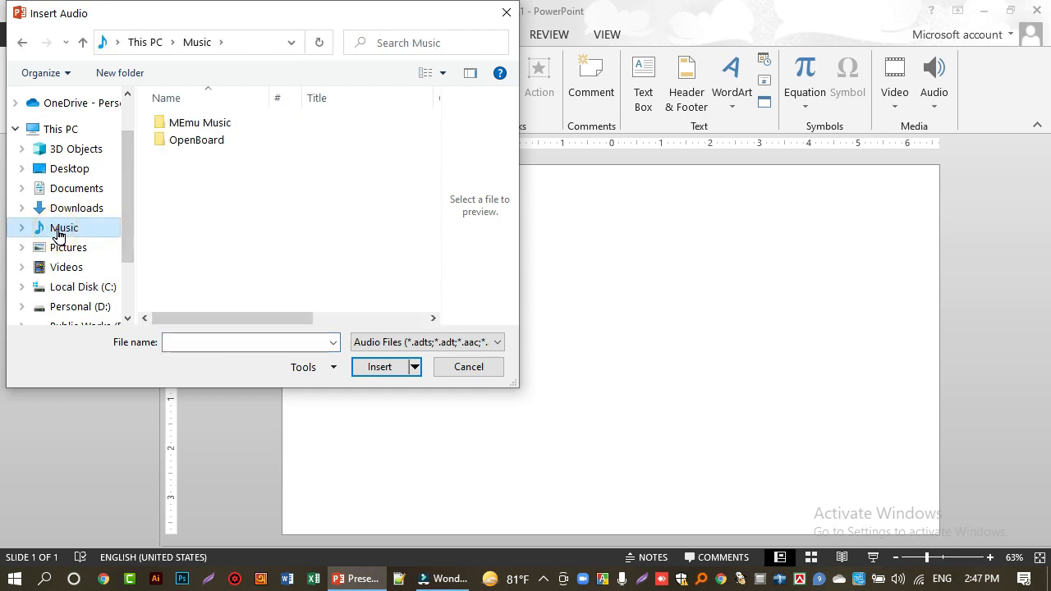
{"action": "double_click", "coordinate": [207, 141]}
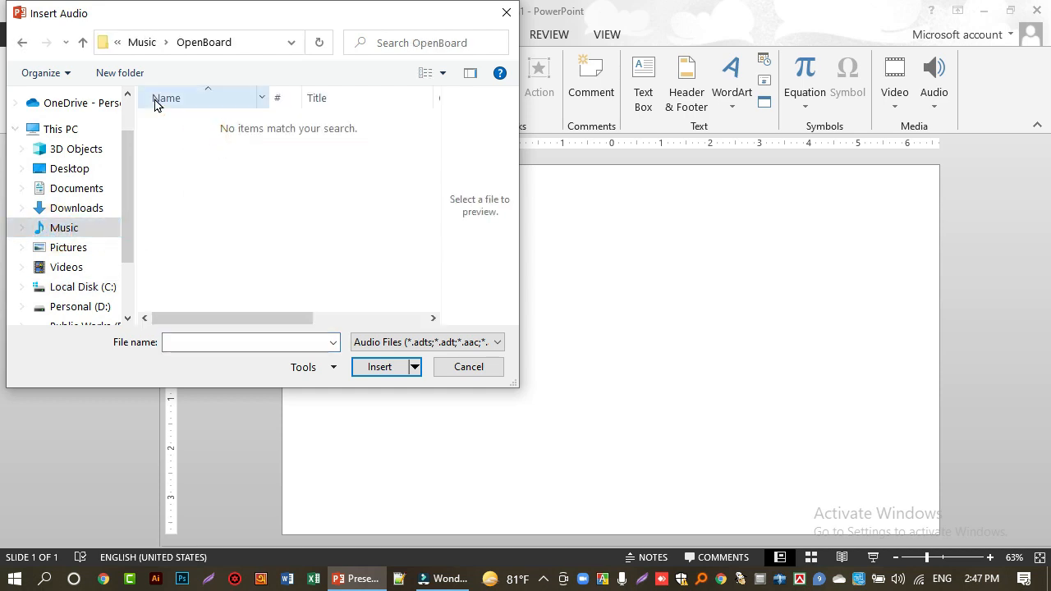
{"action": "left_click", "coordinate": [23, 43]}
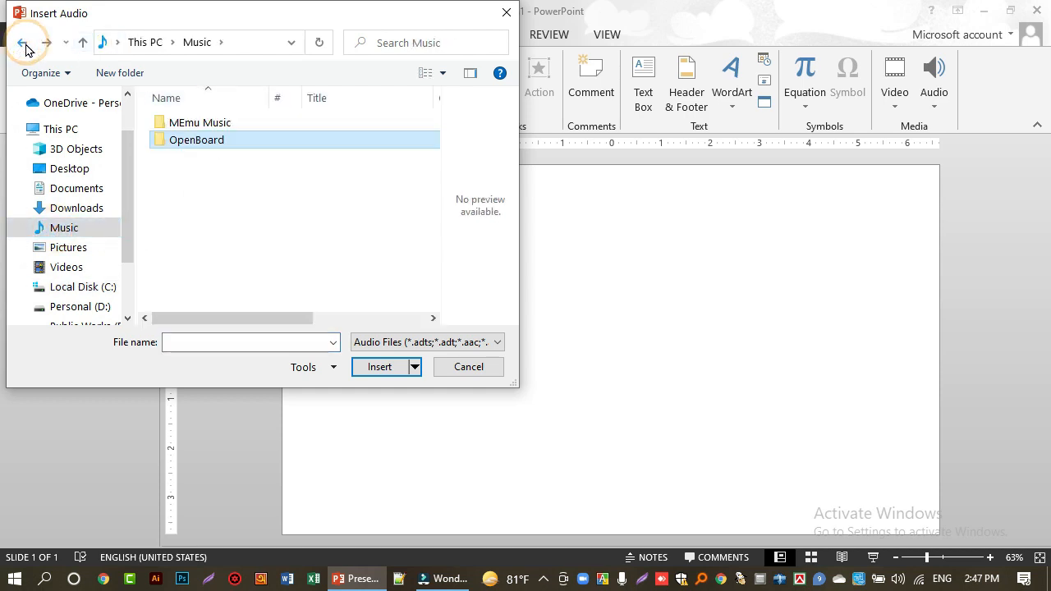
{"action": "double_click", "coordinate": [203, 127]}
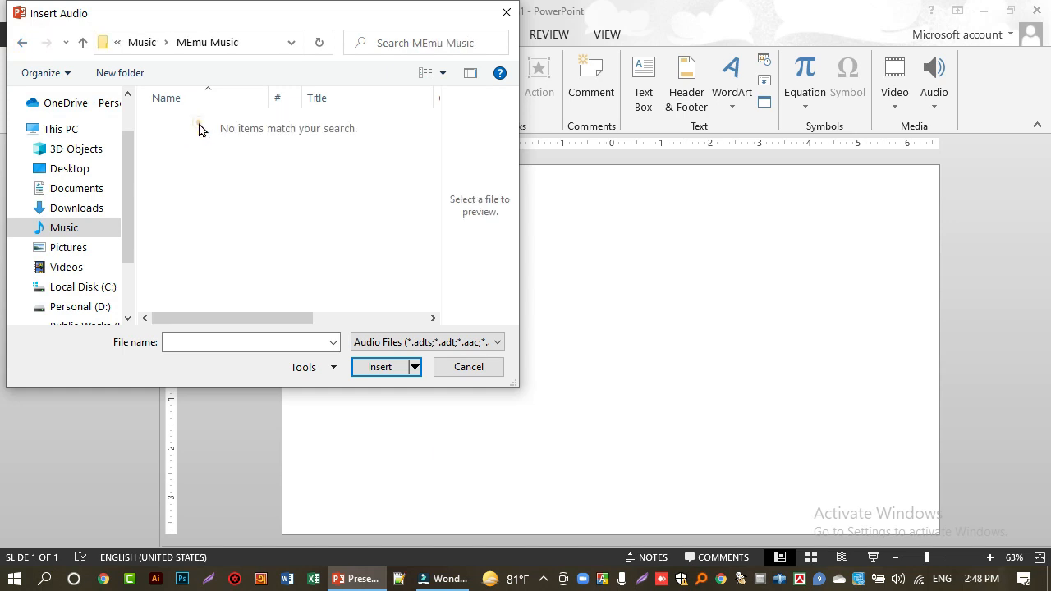
{"action": "left_click", "coordinate": [402, 343]}
{"action": "left_click", "coordinate": [394, 342]}
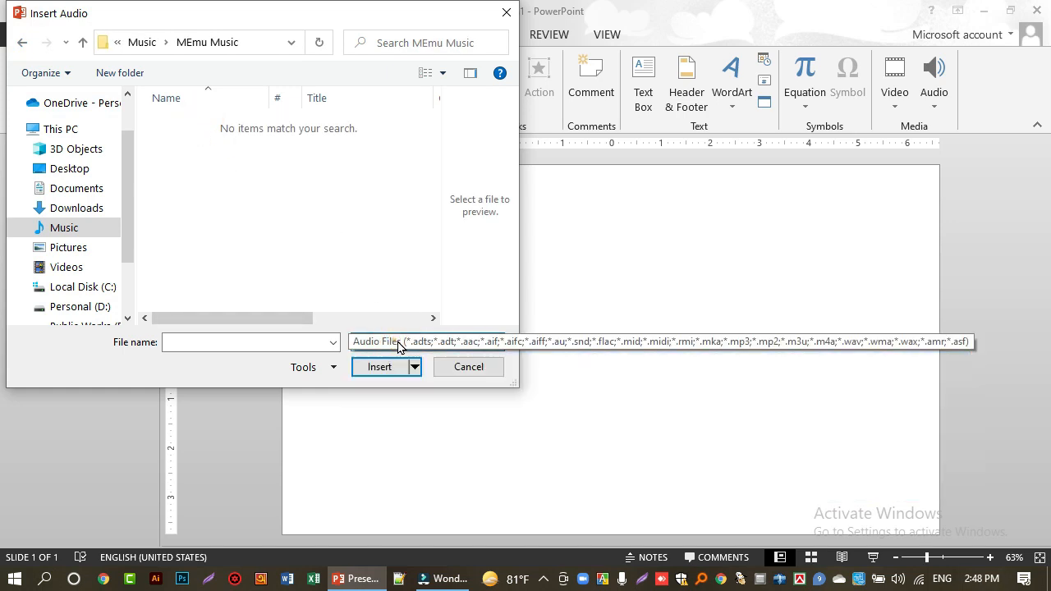
{"action": "left_click", "coordinate": [469, 367]}
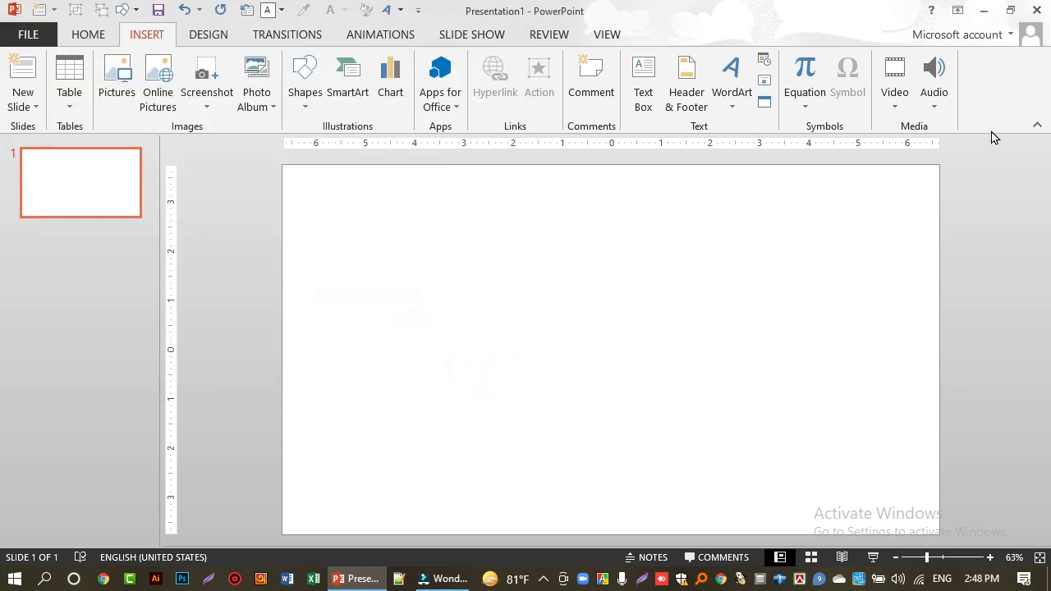
Step: Record an audio clip of about 7 seconds onto the slide and place its icon to the right of the slide's centre
{"action": "left_click", "coordinate": [934, 105]}
{"action": "left_click", "coordinate": [828, 242]}
{"action": "left_click", "coordinate": [933, 108]}
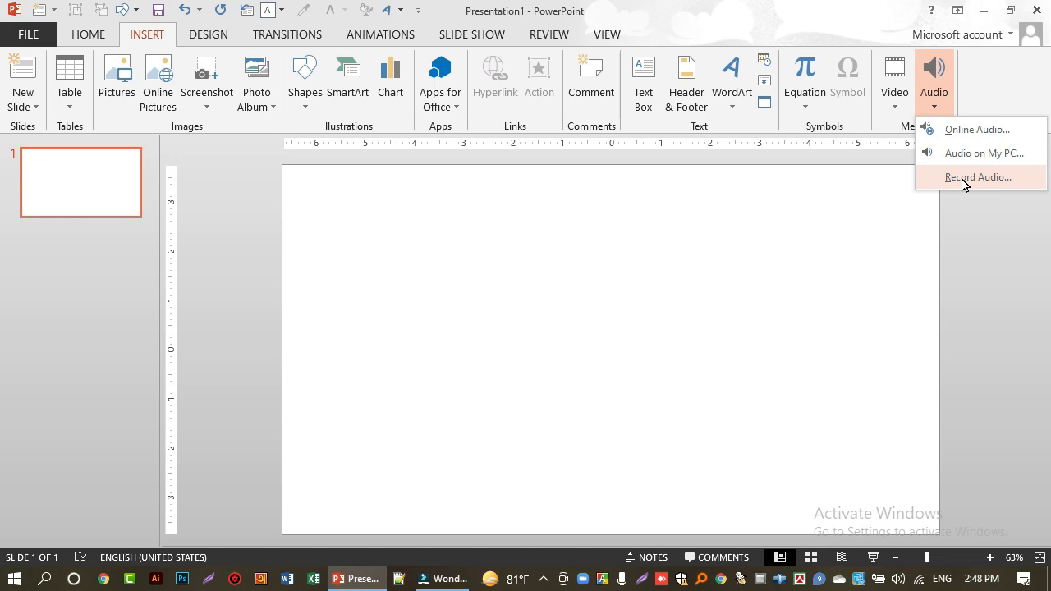
{"action": "left_click", "coordinate": [963, 180]}
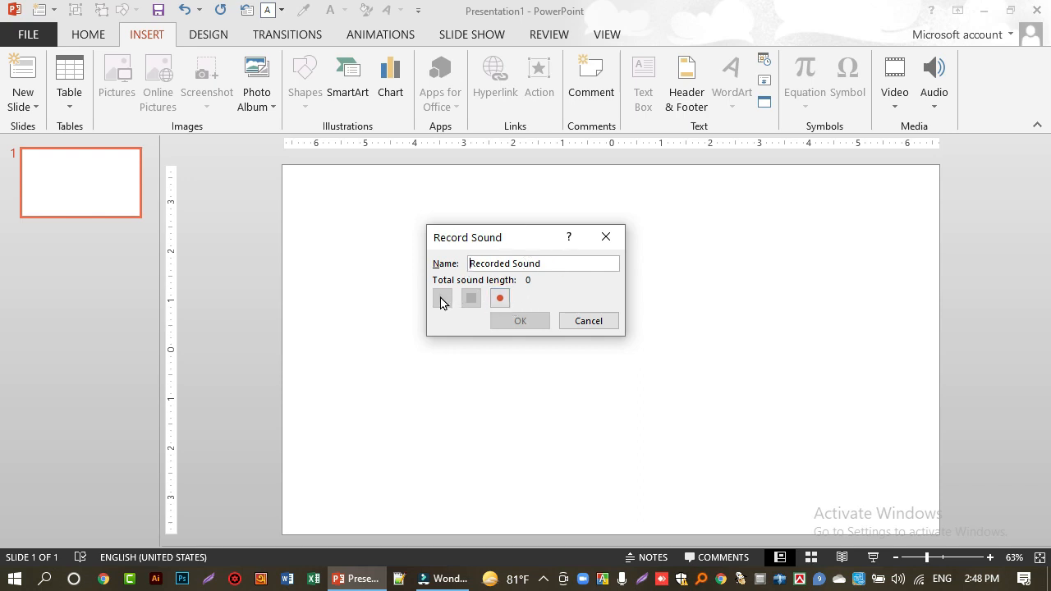
{"action": "left_click", "coordinate": [500, 298]}
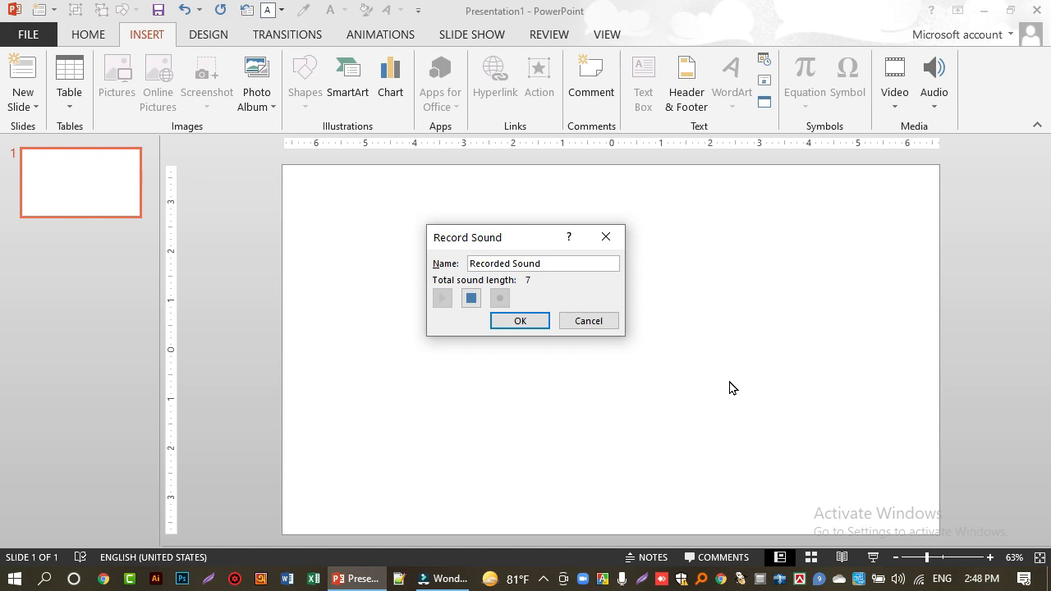
{"action": "left_click", "coordinate": [535, 325]}
{"action": "left_click_drag", "start_coordinate": [606, 351], "coordinate": [753, 369]}
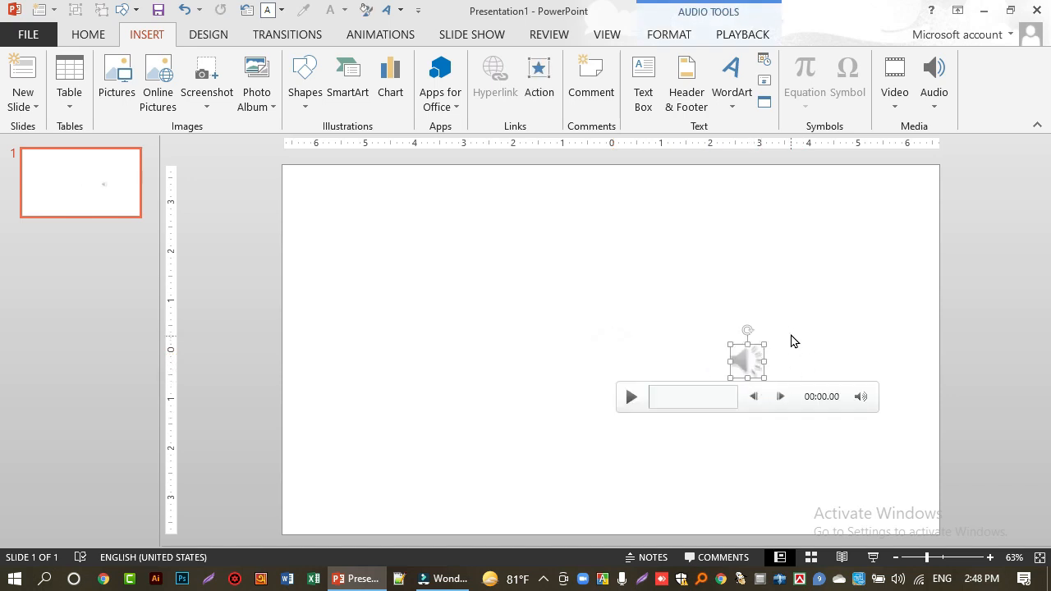
Step: Play back the recorded audio clip and delete it from the slide
{"action": "left_click", "coordinate": [630, 399]}
{"action": "key", "text": "Delete"}
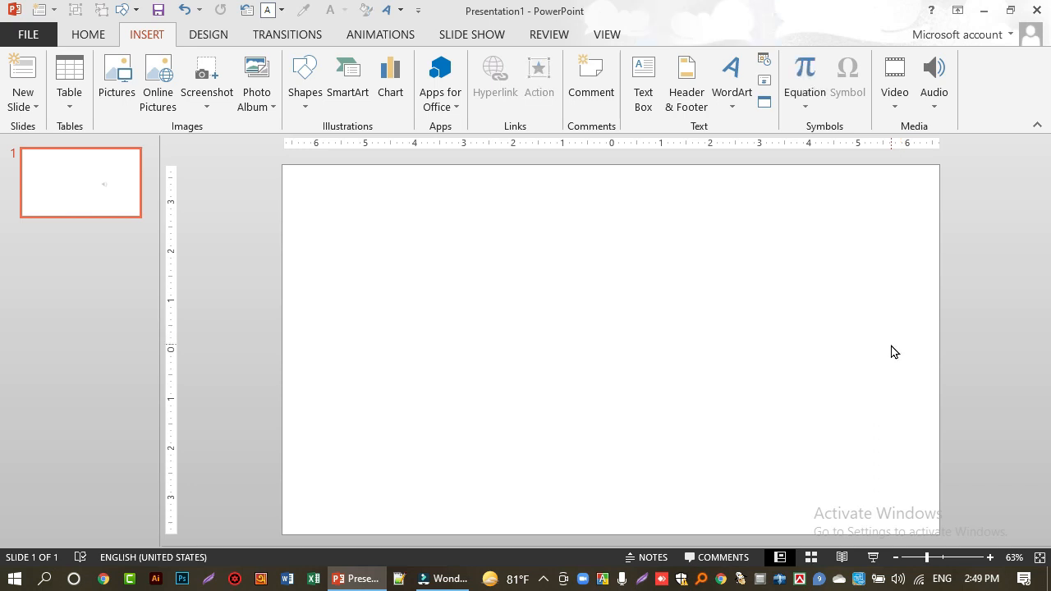